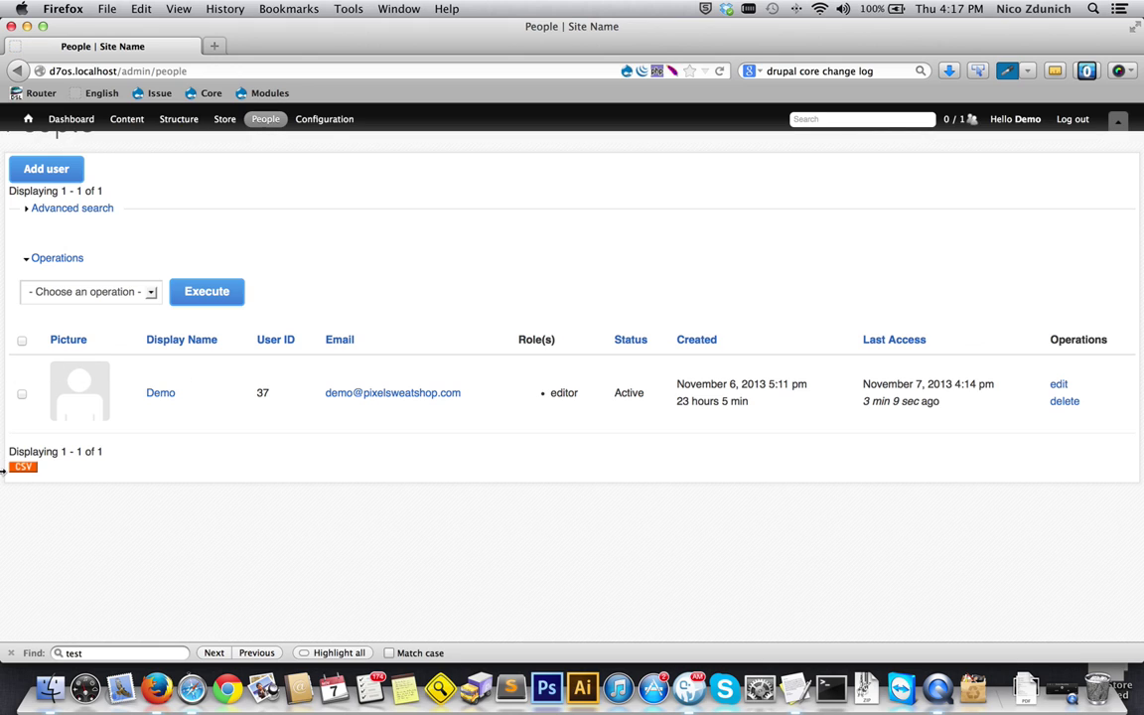
- Expand the Advanced search filters on the People admin page
{"action": "left_click_drag", "start_coordinate": [112, 455], "coordinate": [3, 452]}
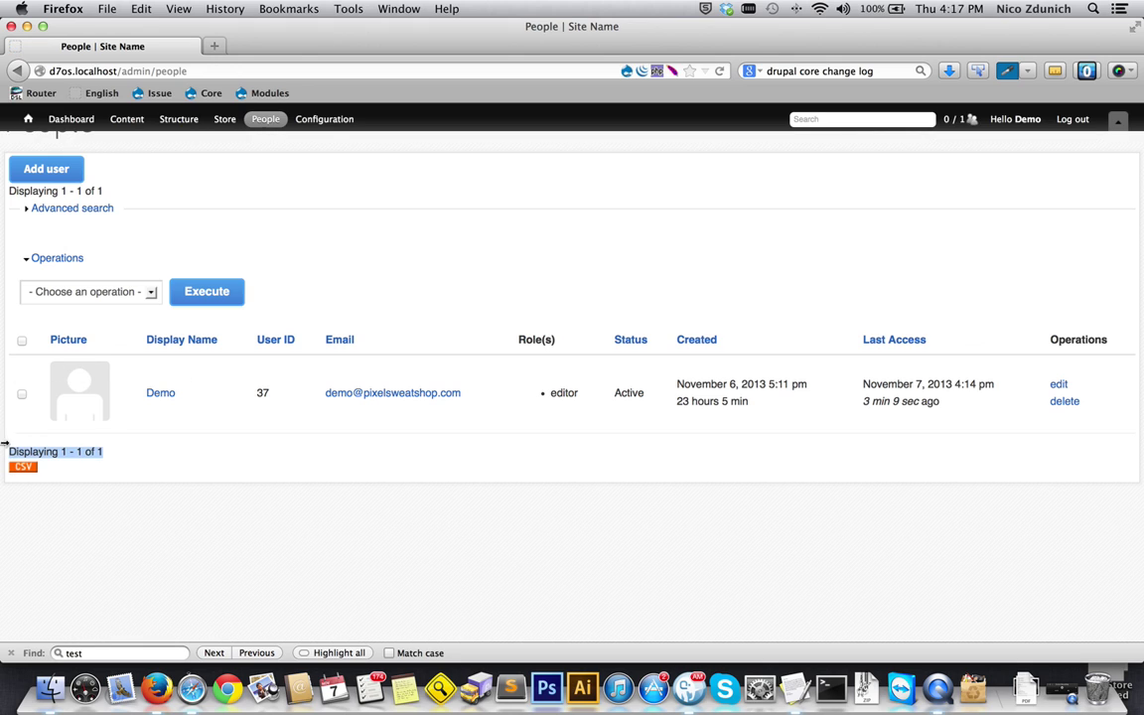
{"action": "left_click", "coordinate": [46, 212]}
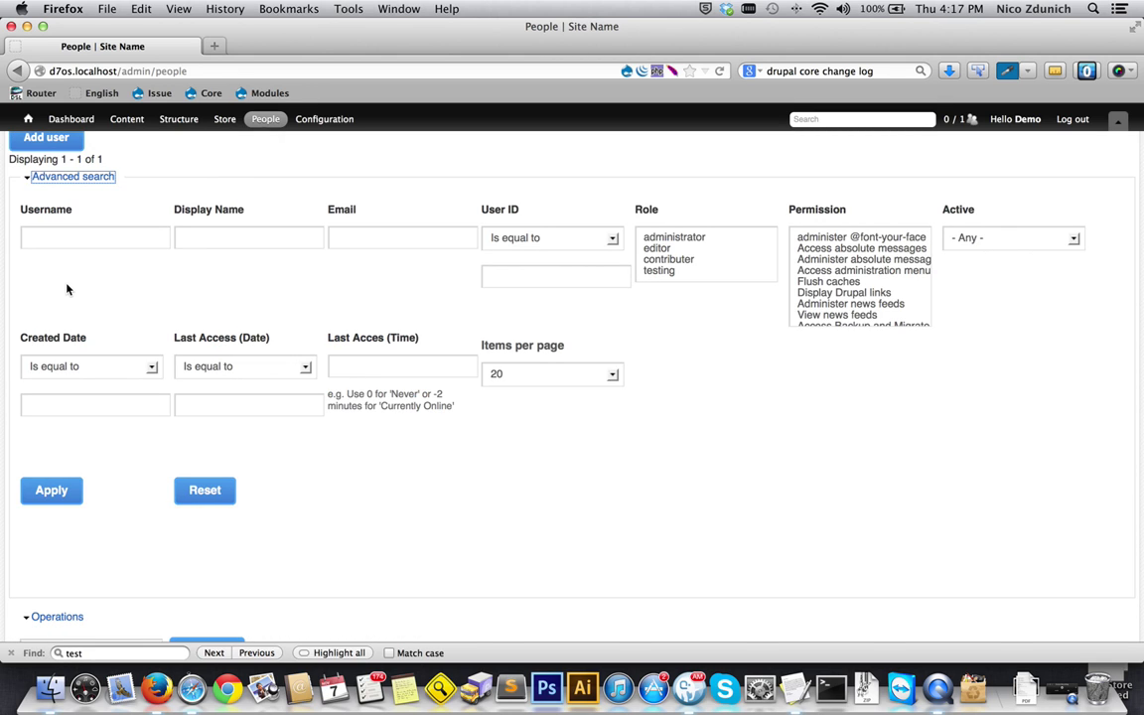
- Filter the people list with Last Access (Time) set to 0, meaning never
{"action": "left_click", "coordinate": [350, 368]}
{"action": "left_click", "coordinate": [338, 339]}
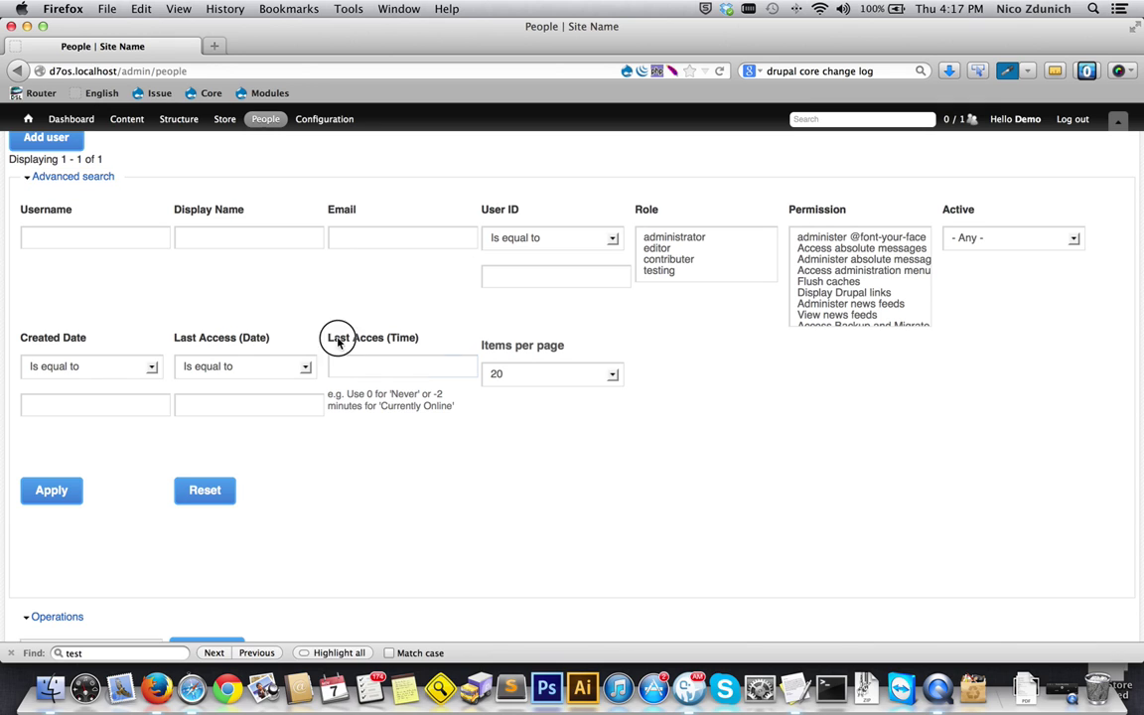
{"action": "left_click", "coordinate": [378, 363]}
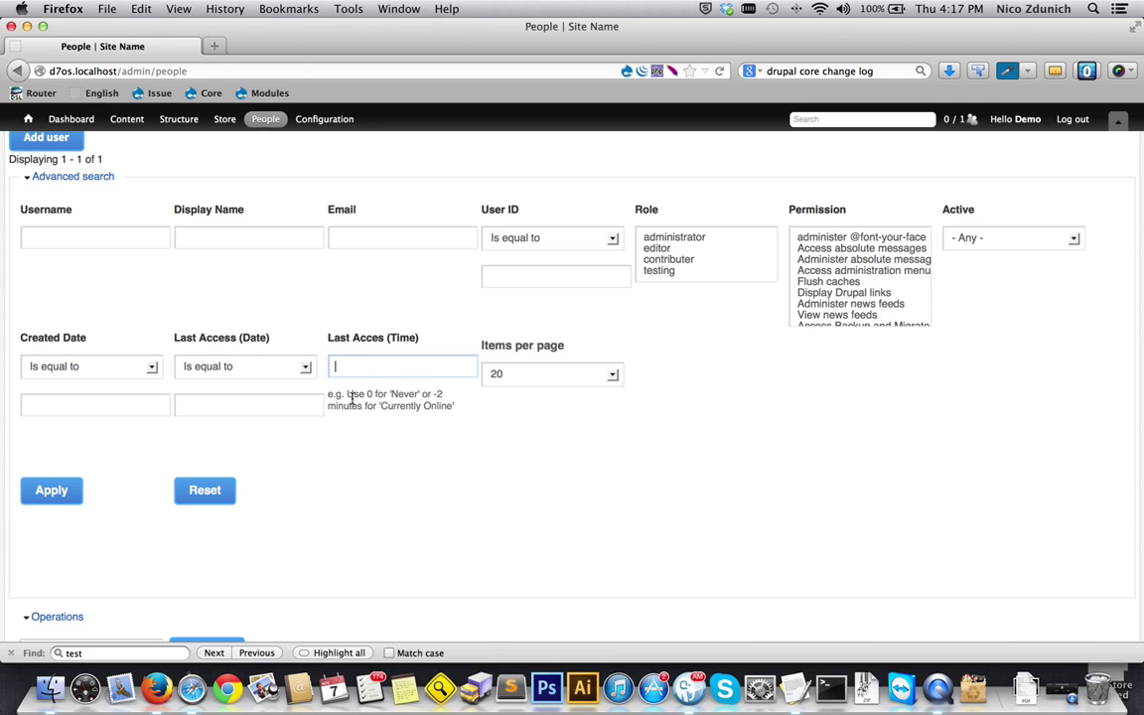
{"action": "double_click", "coordinate": [370, 394]}
{"action": "left_click", "coordinate": [396, 367]}
{"action": "left_click", "coordinate": [396, 367]}
{"action": "type", "text": "0"}
{"action": "left_click", "coordinate": [30, 499]}
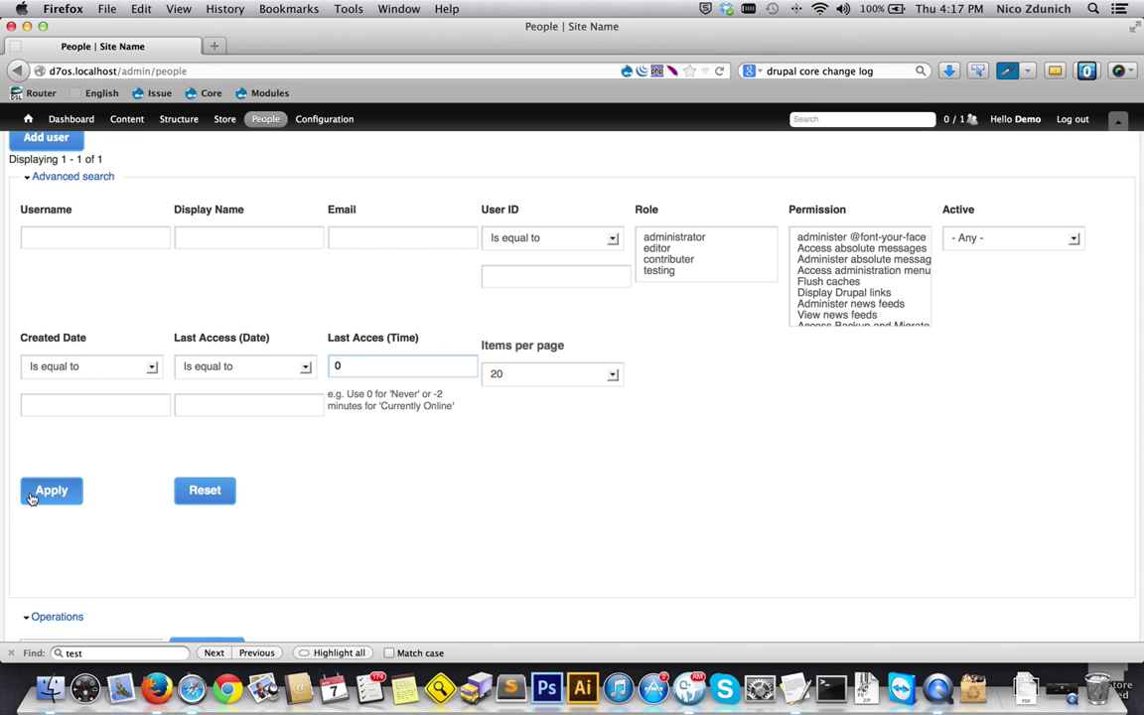
{"action": "scroll", "coordinate": [75, 486], "scroll_direction": "down", "scroll_amount": 5}
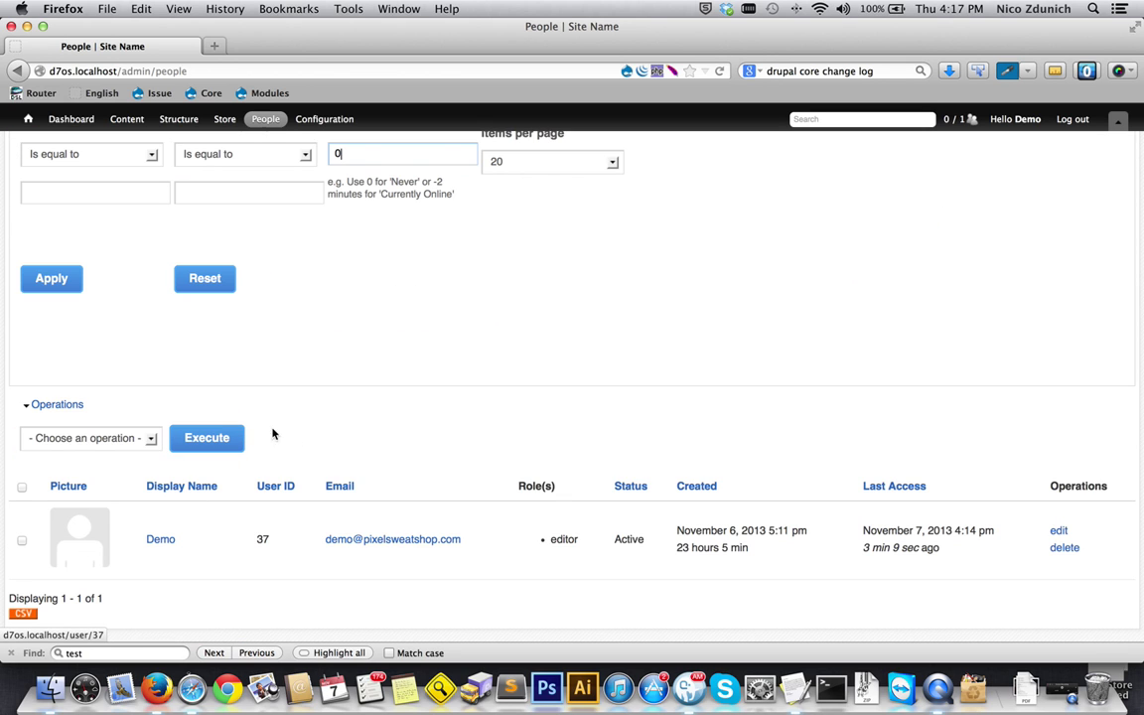
- Tick the Demo user's row and look through the bulk operations without choosing one
{"action": "left_click", "coordinate": [22, 539]}
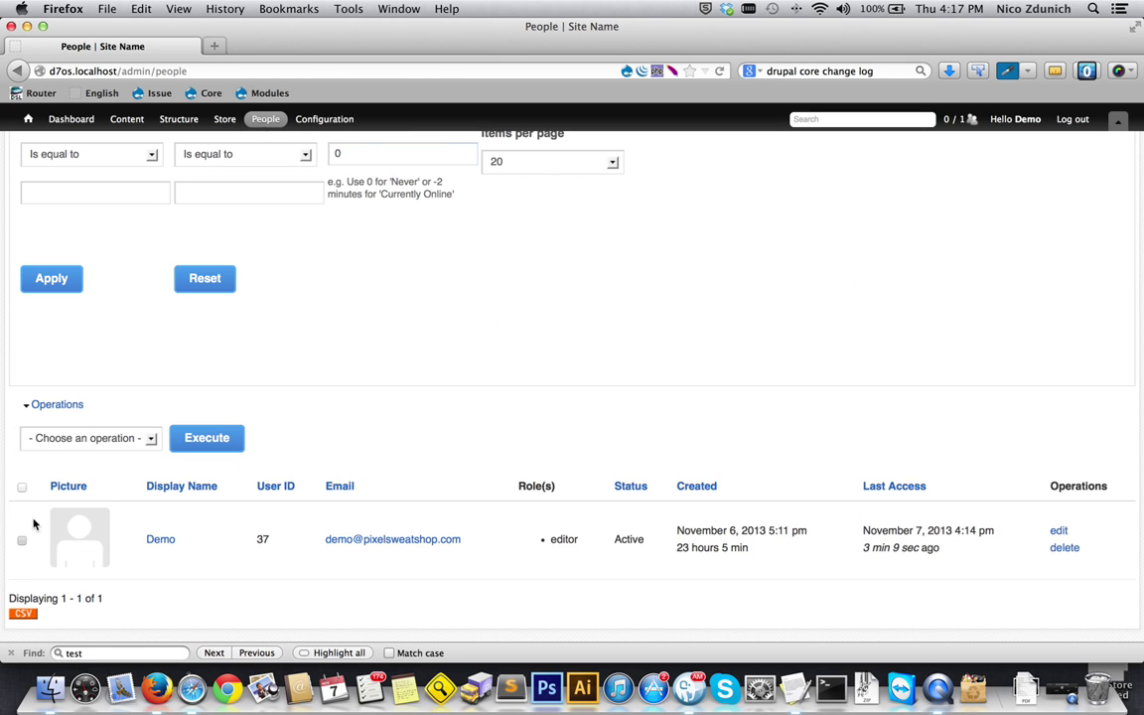
{"action": "left_click", "coordinate": [77, 441]}
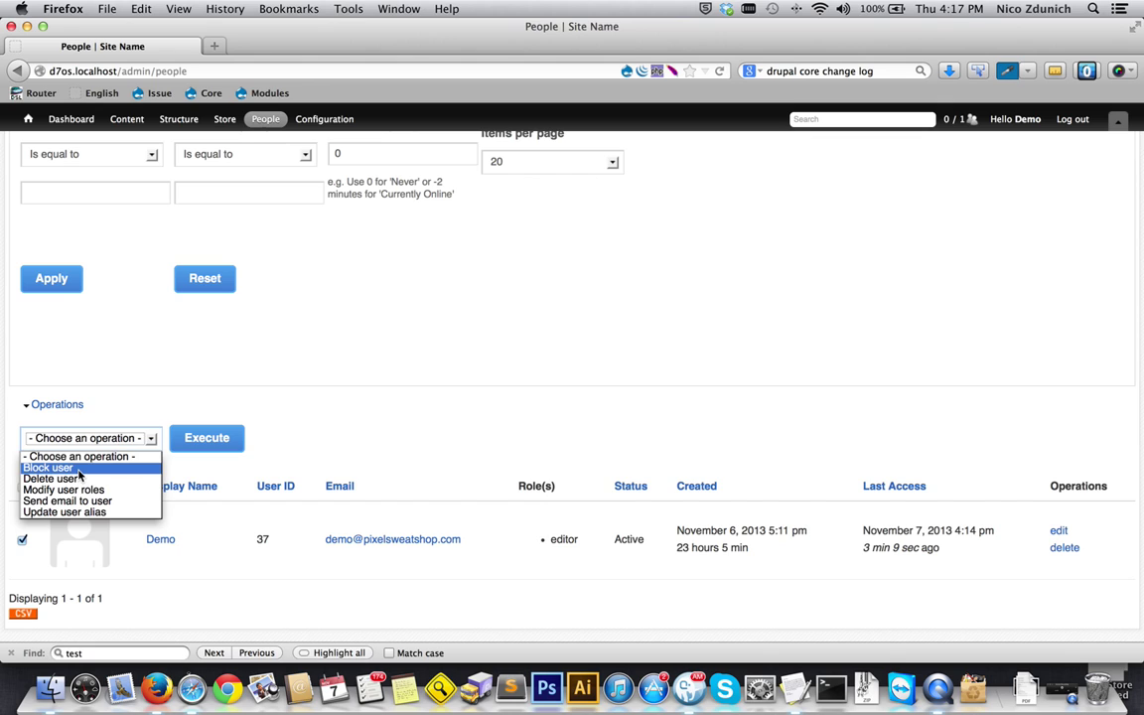
{"action": "key", "text": "Escape"}
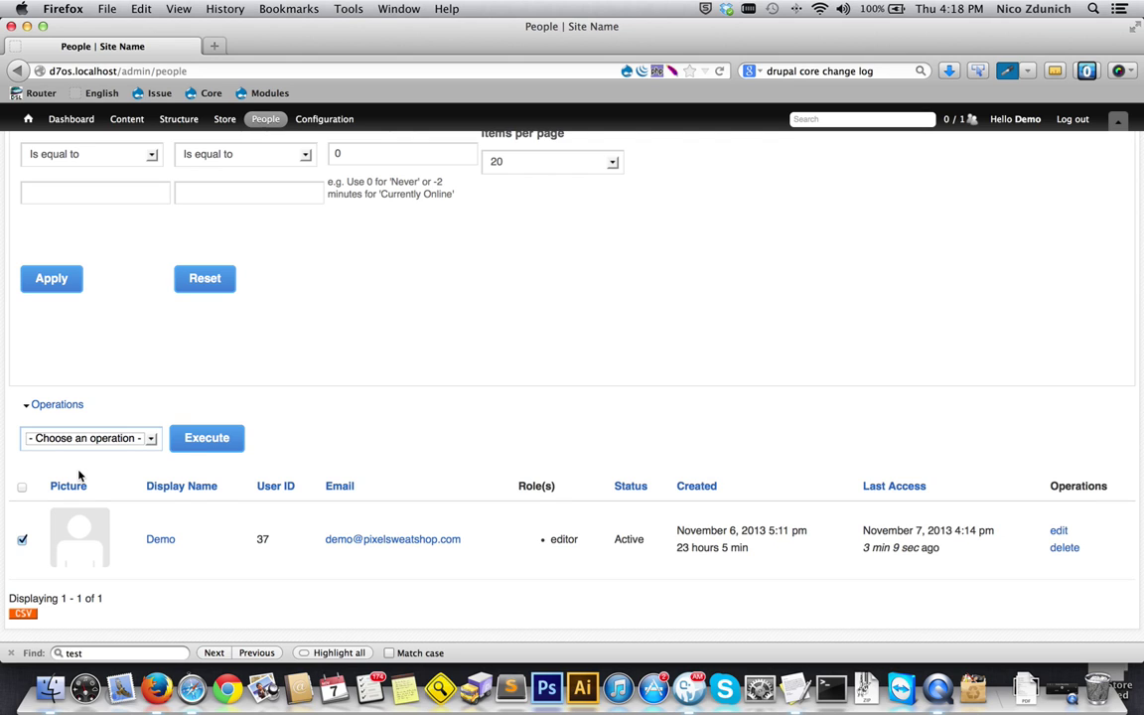
{"action": "scroll", "coordinate": [79, 475], "scroll_direction": "up", "scroll_amount": 5}
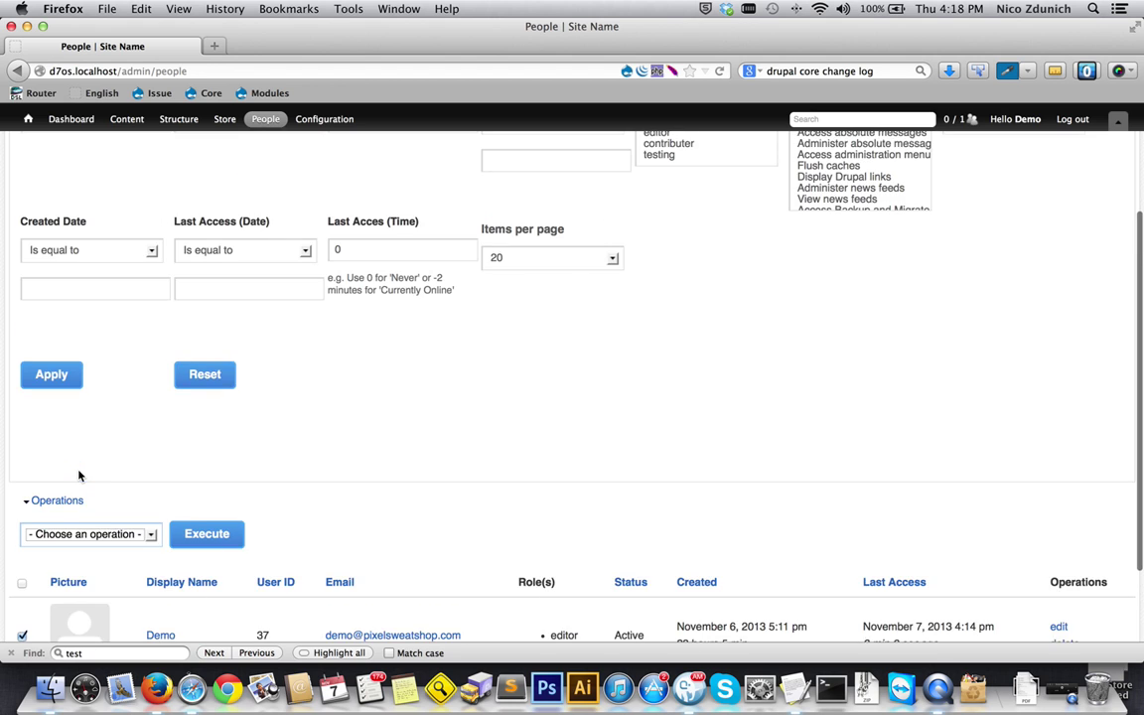
- Select editor in the Role filter, then return to the Demo result
{"action": "left_click", "coordinate": [695, 281]}
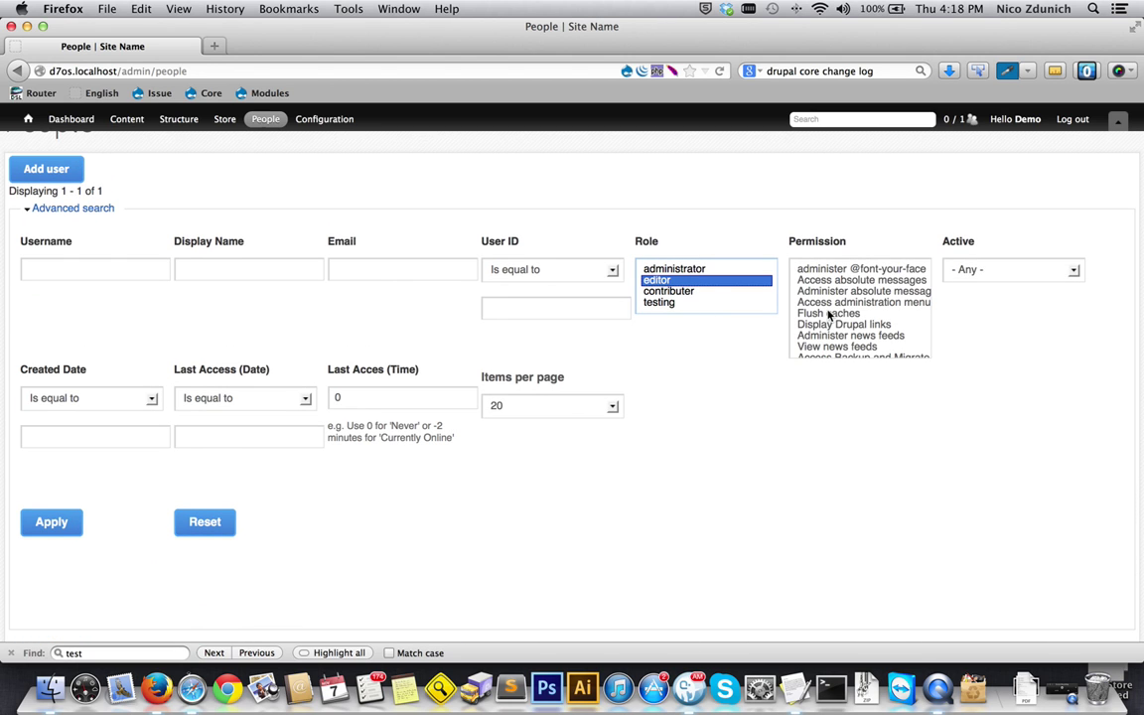
{"action": "scroll", "coordinate": [754, 386], "scroll_direction": "down", "scroll_amount": 2}
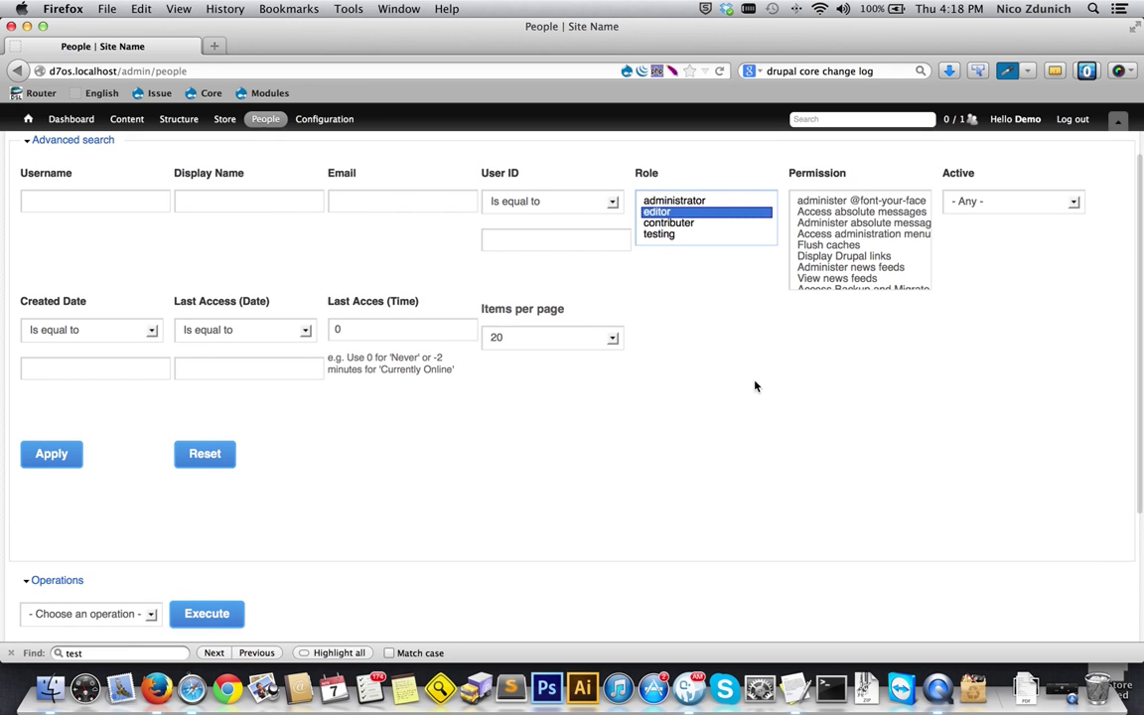
{"action": "scroll", "coordinate": [702, 388], "scroll_direction": "down", "scroll_amount": 3}
{"action": "scroll", "coordinate": [702, 390], "scroll_direction": "down", "scroll_amount": 3}
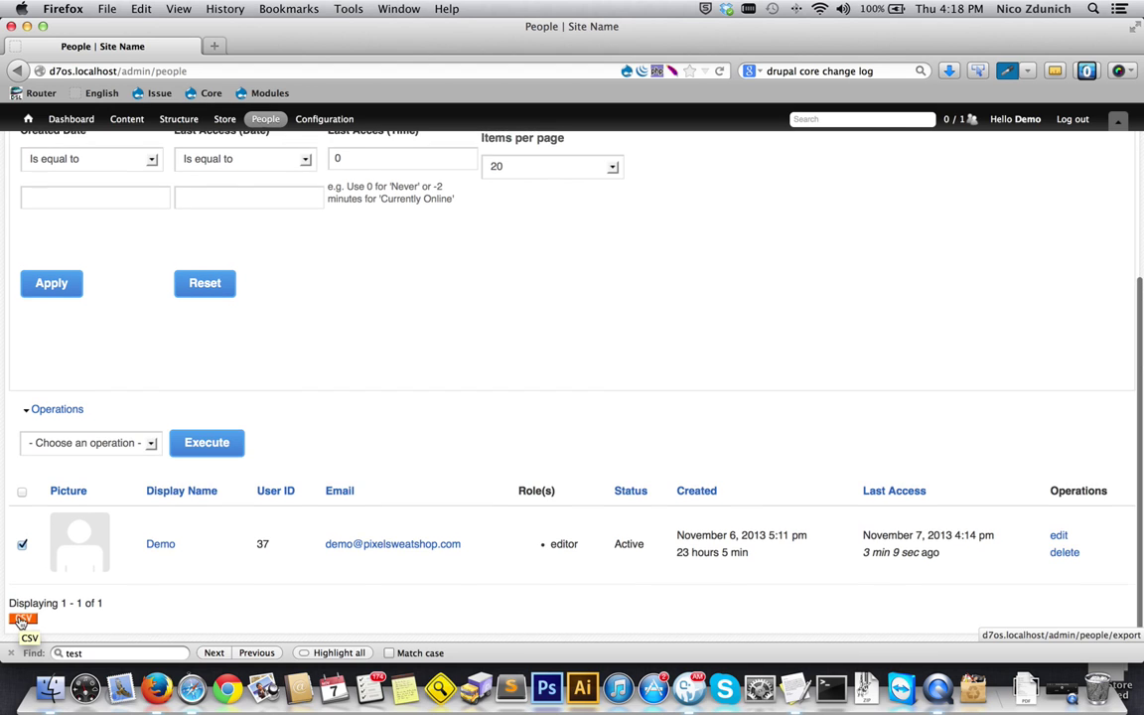
- Open the Demo account's edit page from its row's edit link
{"action": "scroll", "coordinate": [14, 625], "scroll_direction": "up", "scroll_amount": 2}
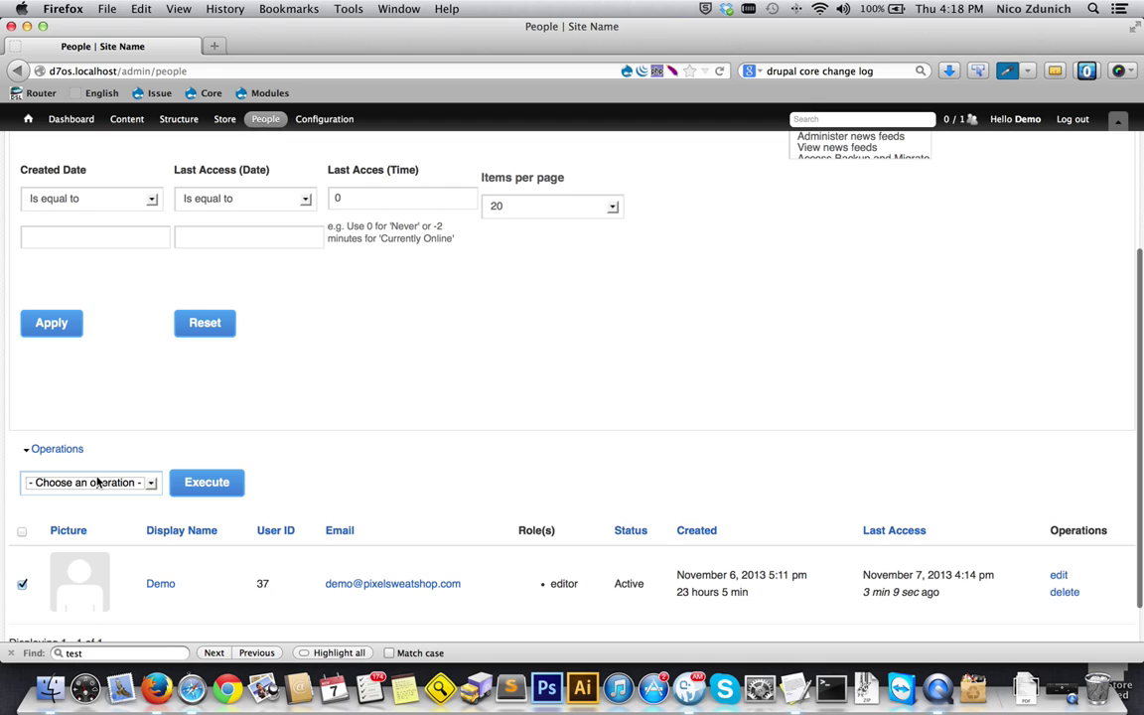
{"action": "scroll", "coordinate": [97, 479], "scroll_direction": "down", "scroll_amount": 2}
{"action": "left_click", "coordinate": [92, 440]}
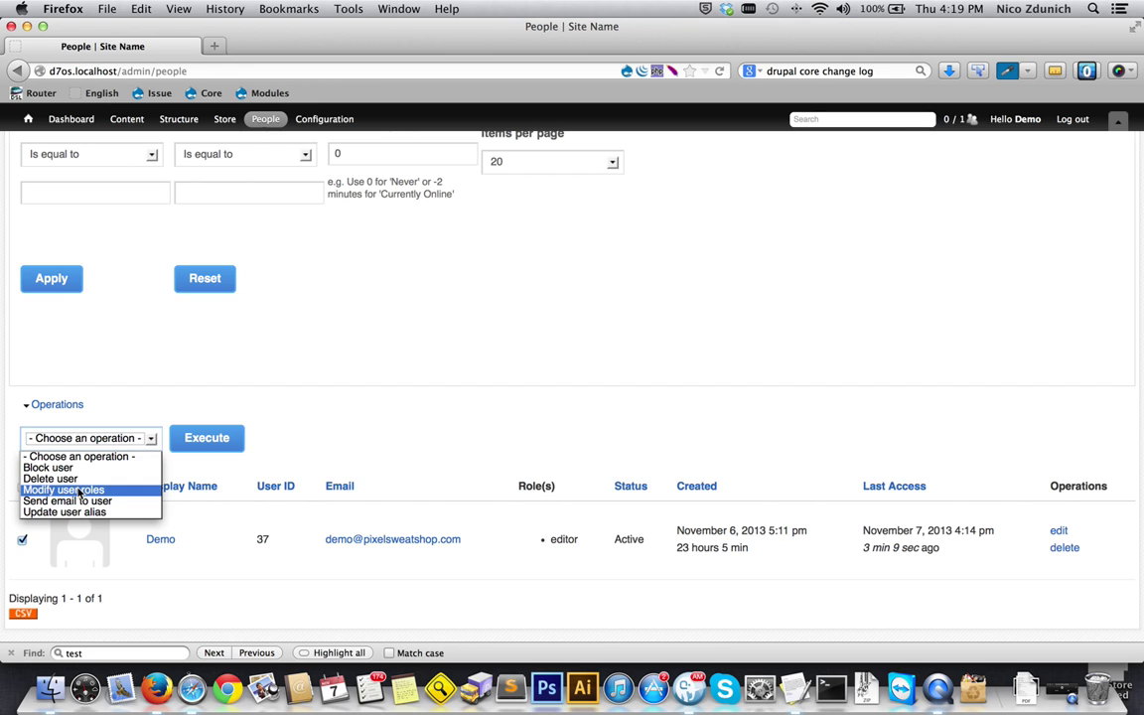
{"action": "left_click", "coordinate": [349, 405]}
{"action": "left_click", "coordinate": [1057, 532]}
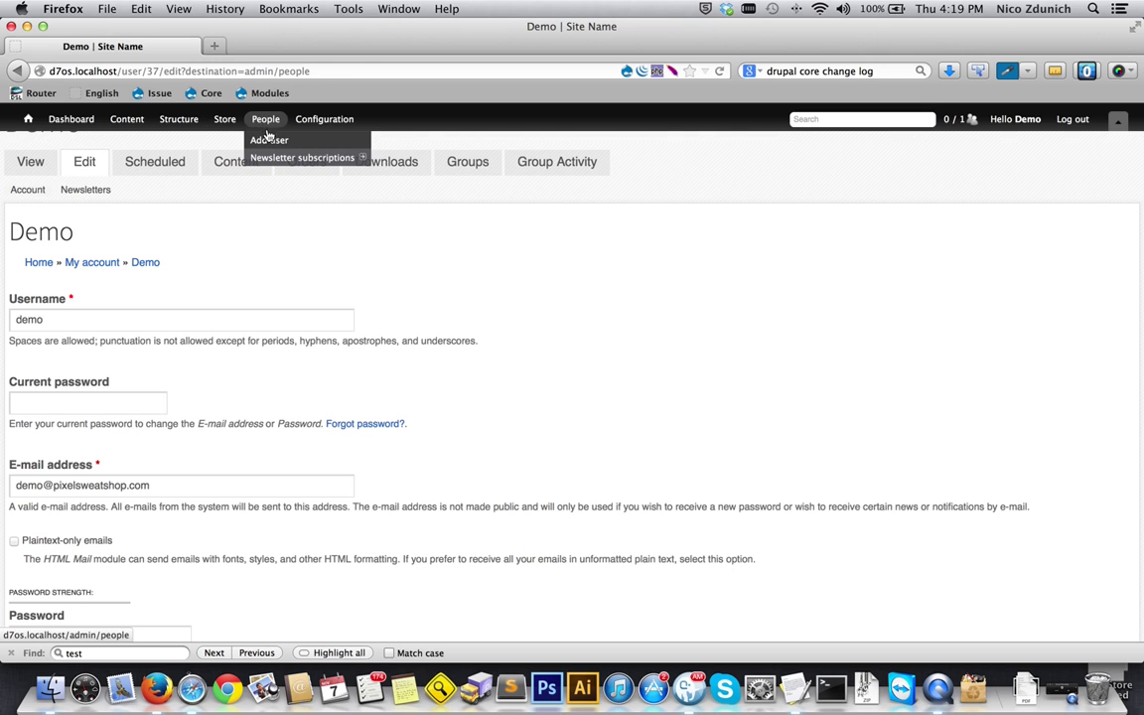
- On the Add user form, enter username joe and the new user's e-mail address
{"action": "left_click", "coordinate": [268, 140]}
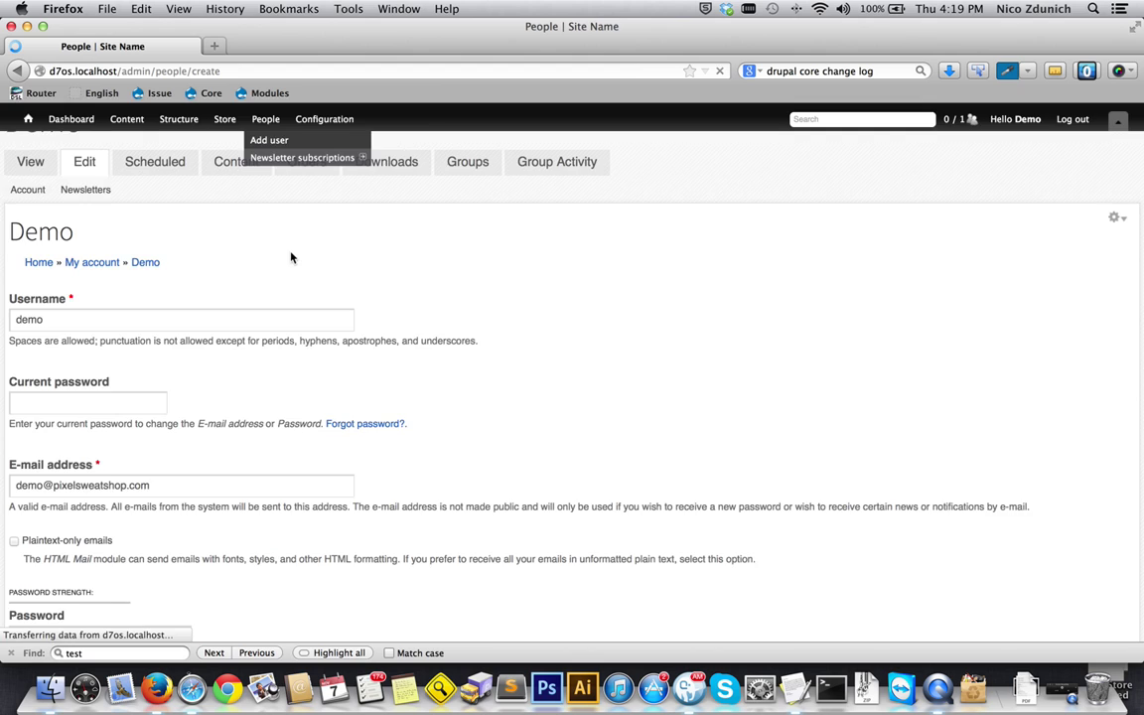
{"action": "left_click", "coordinate": [101, 195]}
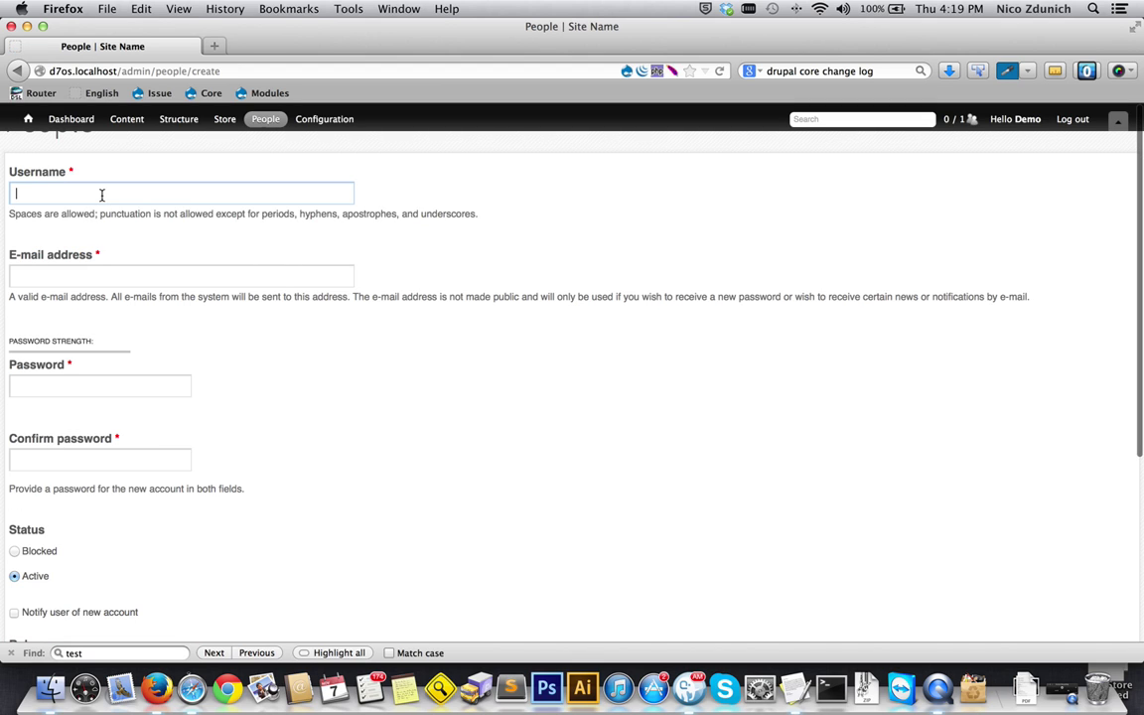
{"action": "type", "text": "joe"}
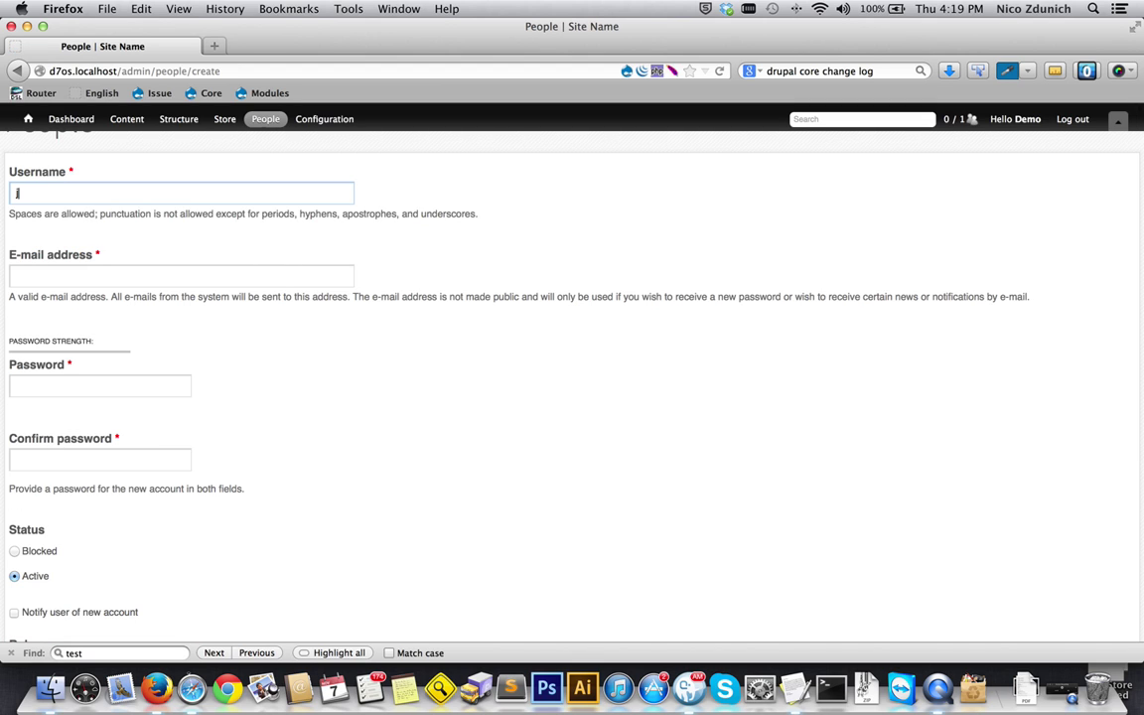
{"action": "left_click", "coordinate": [97, 268]}
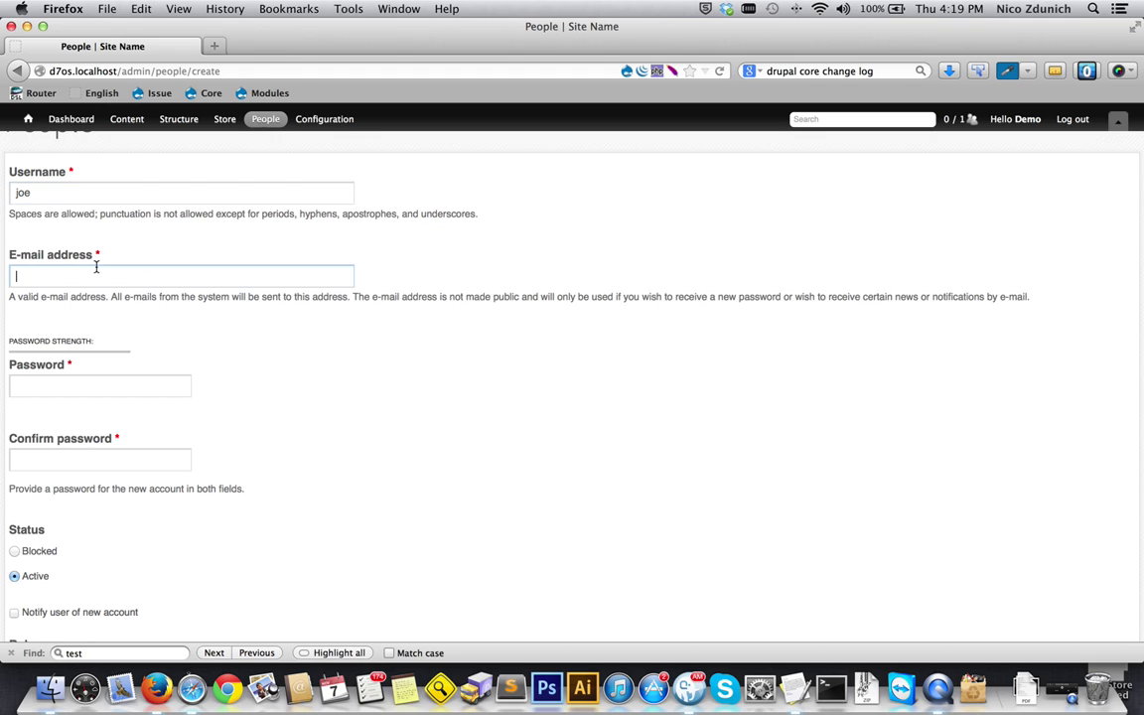
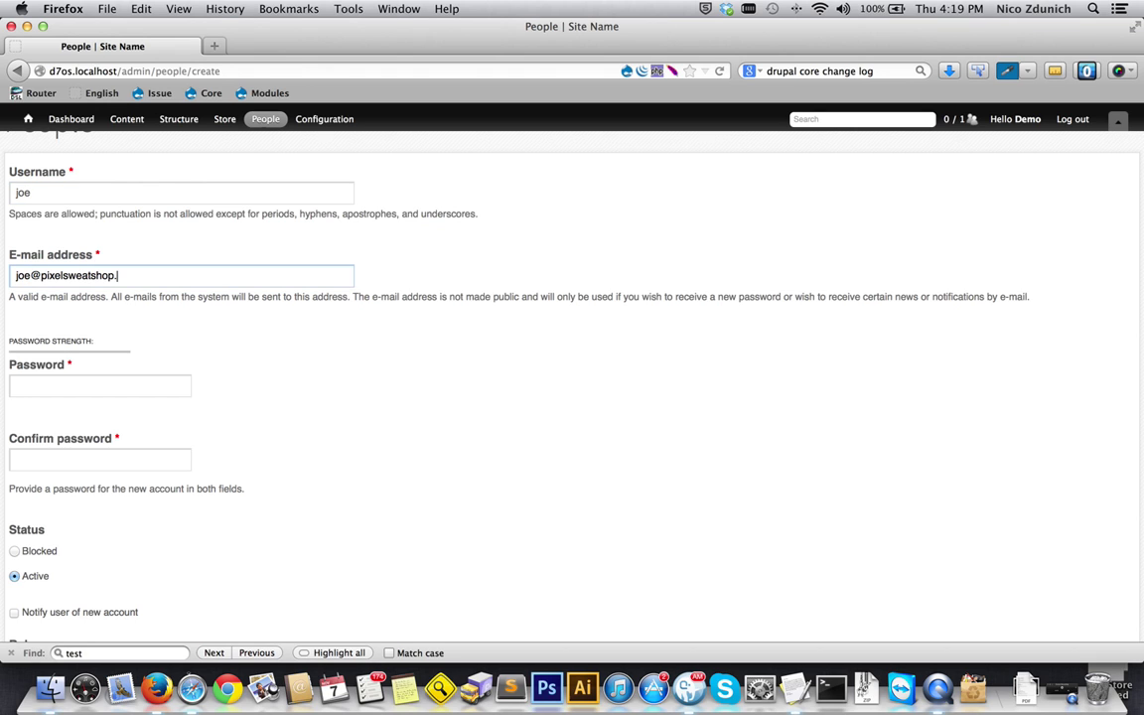
- Enter the account password in both Password and Confirm password
{"action": "left_click", "coordinate": [73, 389]}
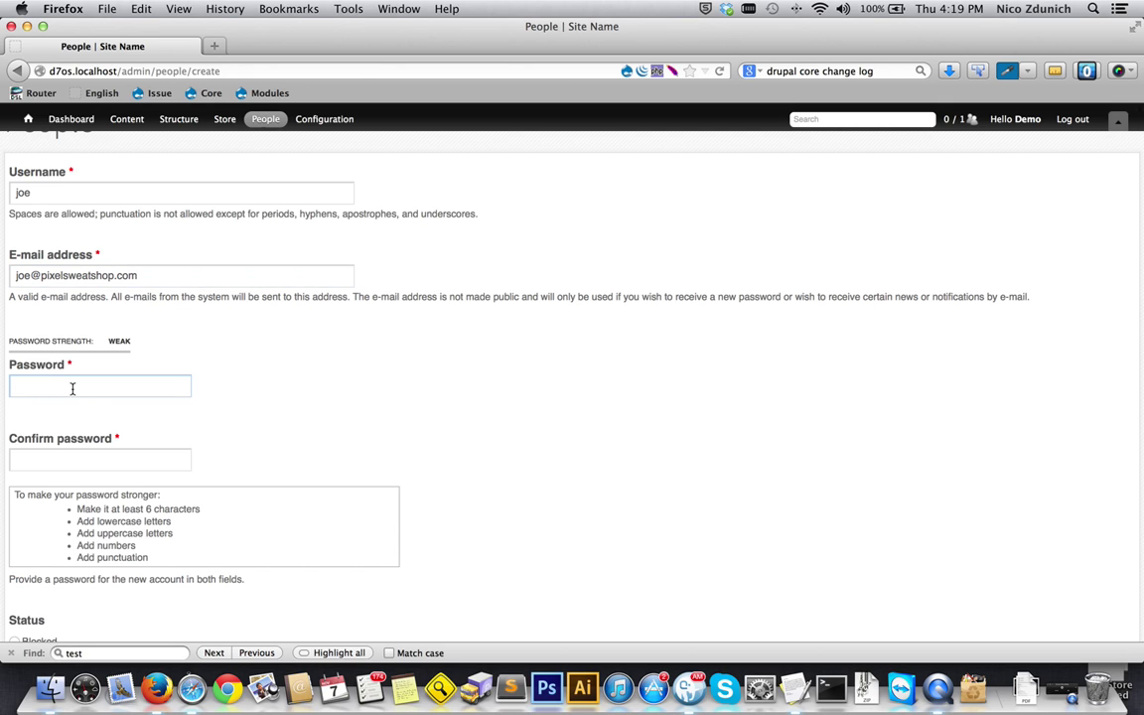
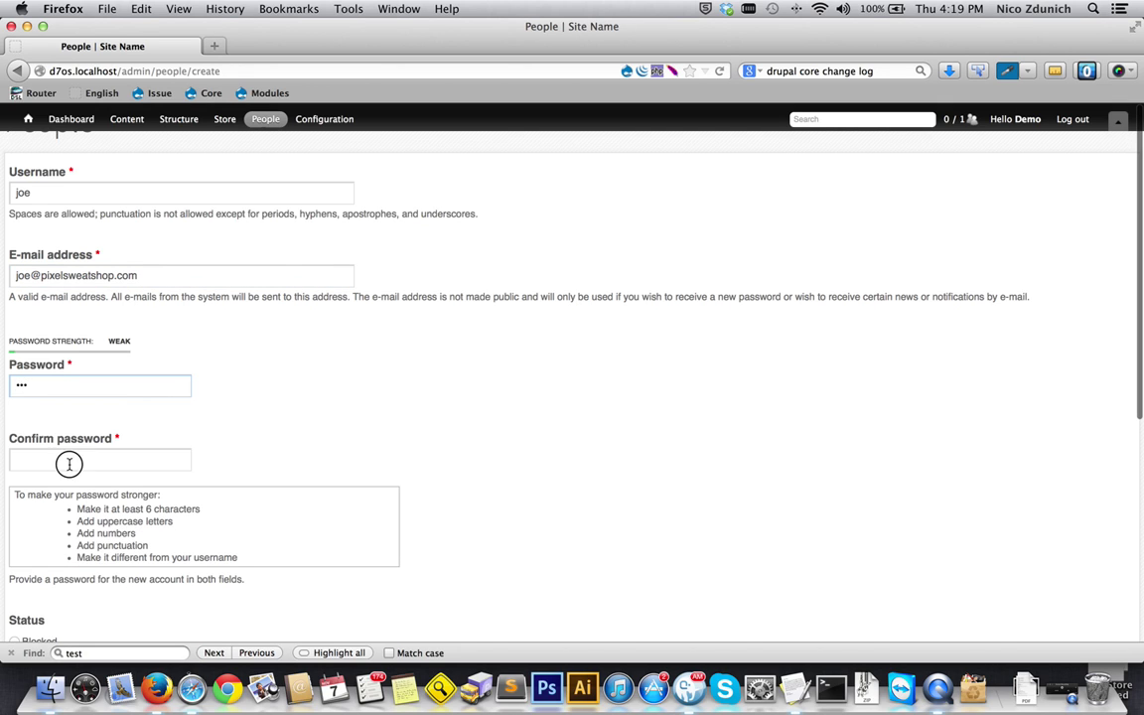
{"action": "left_click", "coordinate": [69, 464]}
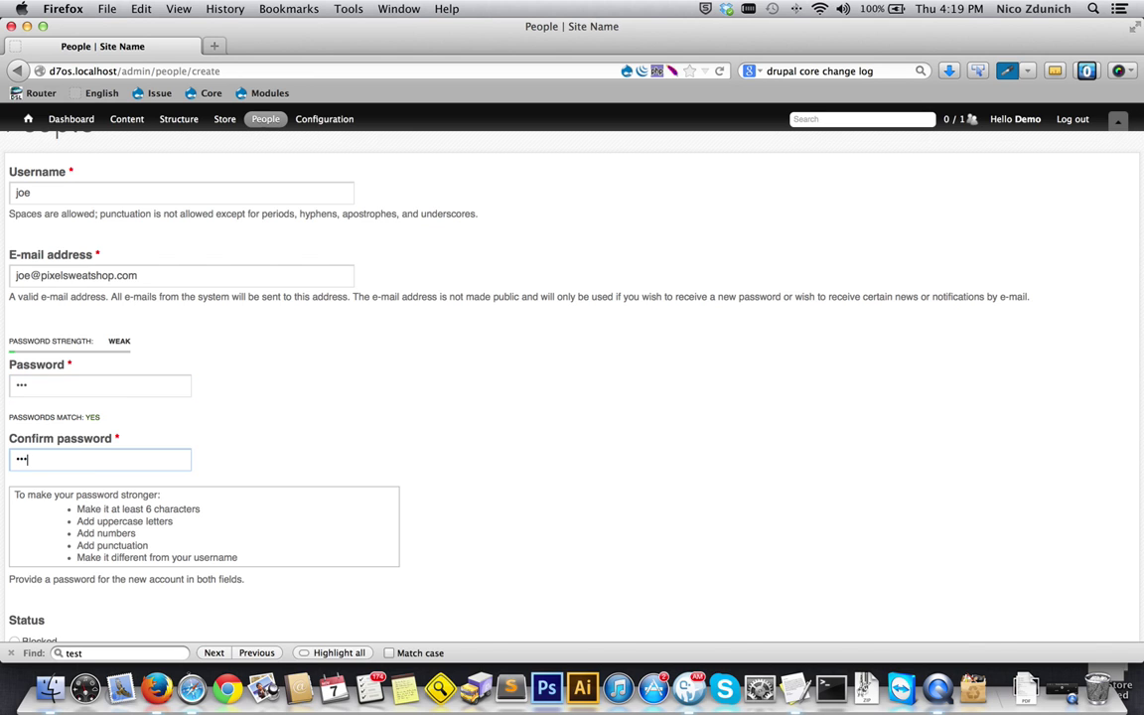
{"action": "scroll", "coordinate": [66, 425], "scroll_direction": "down", "scroll_amount": 4}
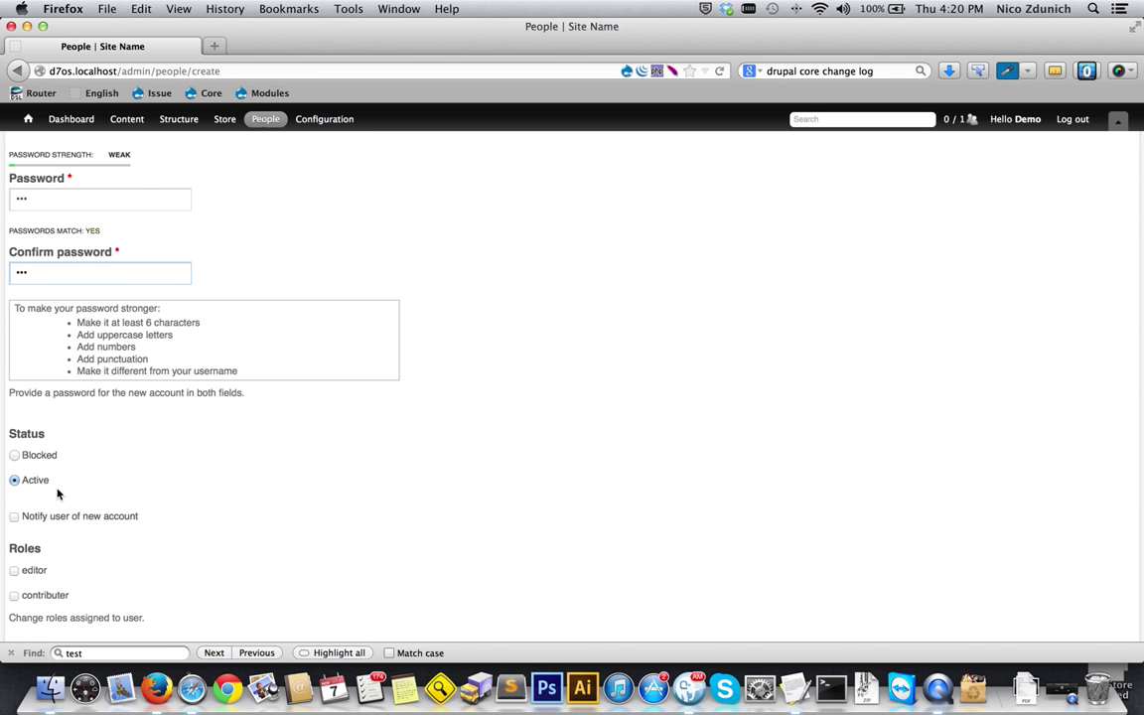
- Enable new-account notification, tick the editor role and fill in the user's display name
{"action": "left_click", "coordinate": [15, 516]}
{"action": "left_click_drag", "start_coordinate": [140, 518], "coordinate": [21, 518]}
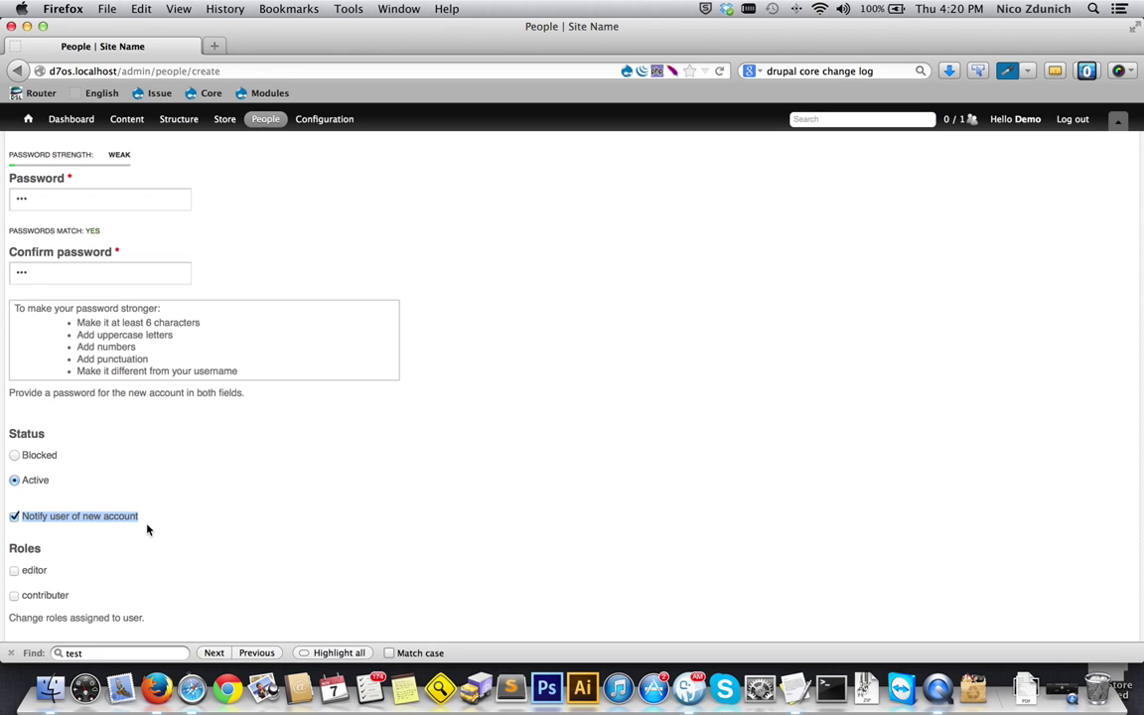
{"action": "scroll", "coordinate": [156, 534], "scroll_direction": "down", "scroll_amount": 4}
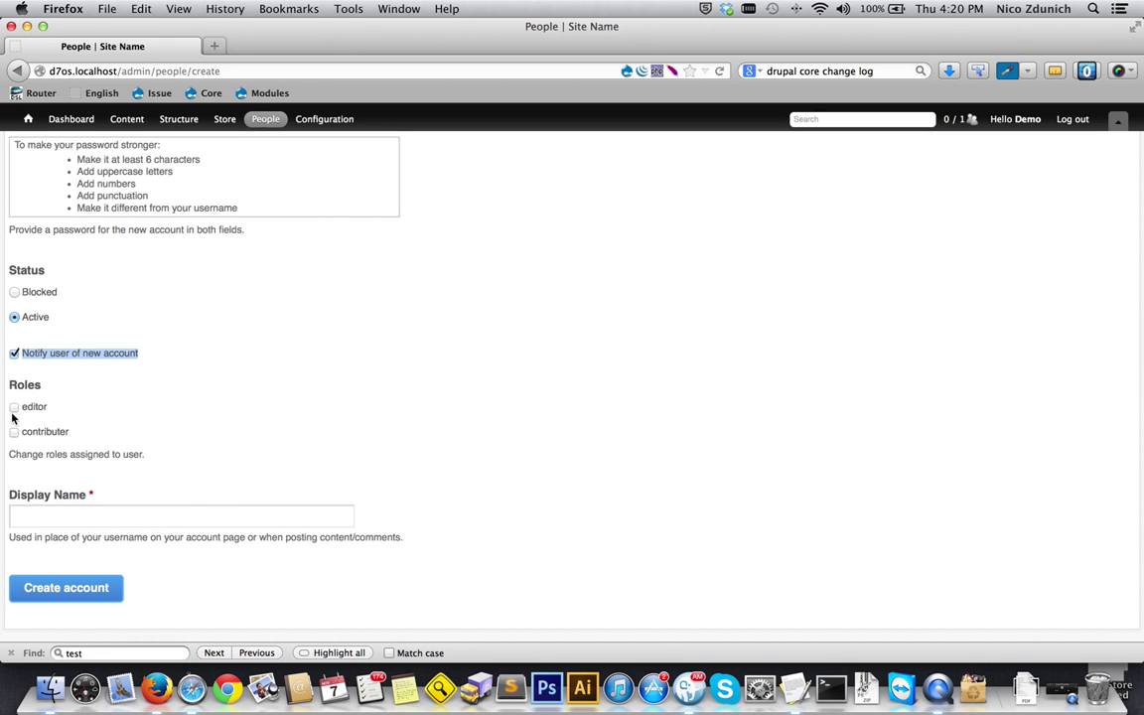
{"action": "left_click", "coordinate": [15, 408]}
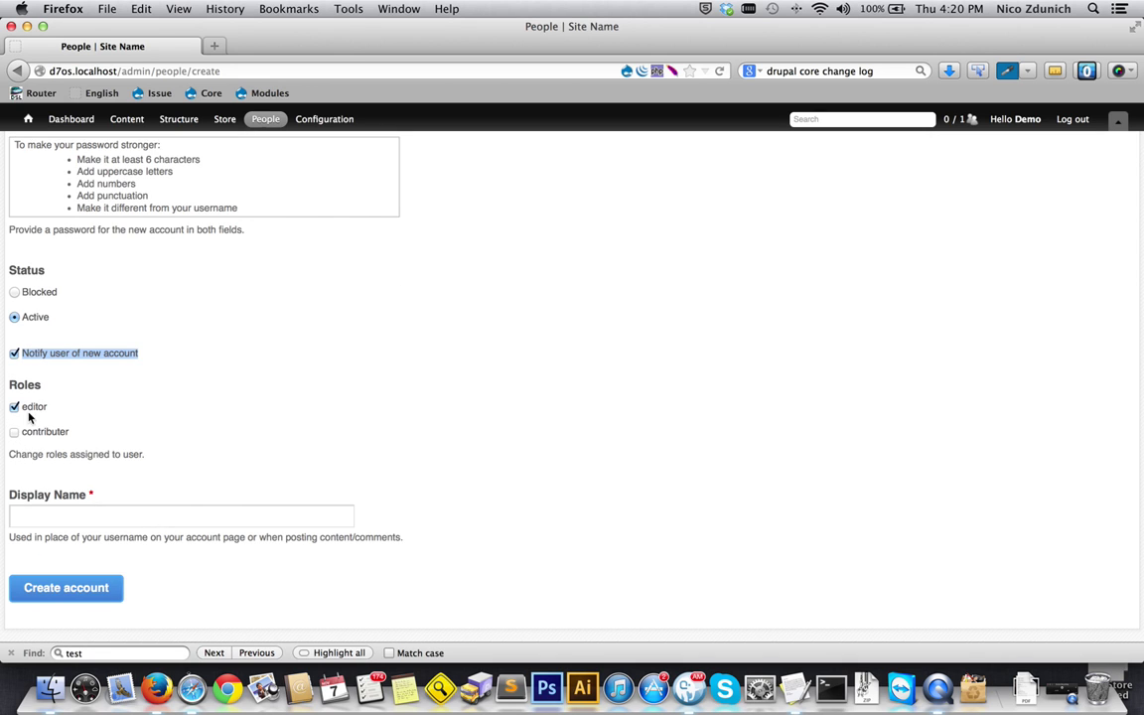
{"action": "left_click", "coordinate": [127, 517]}
{"action": "type", "text": "J"}
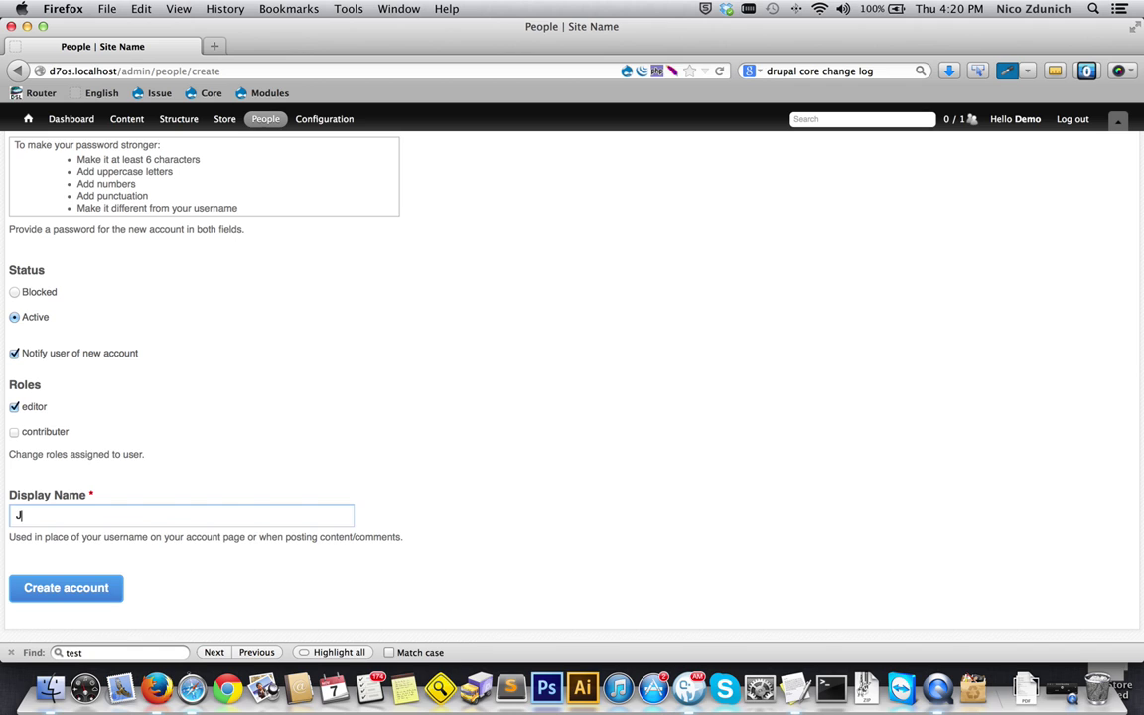
{"action": "type", "text": "oe"}
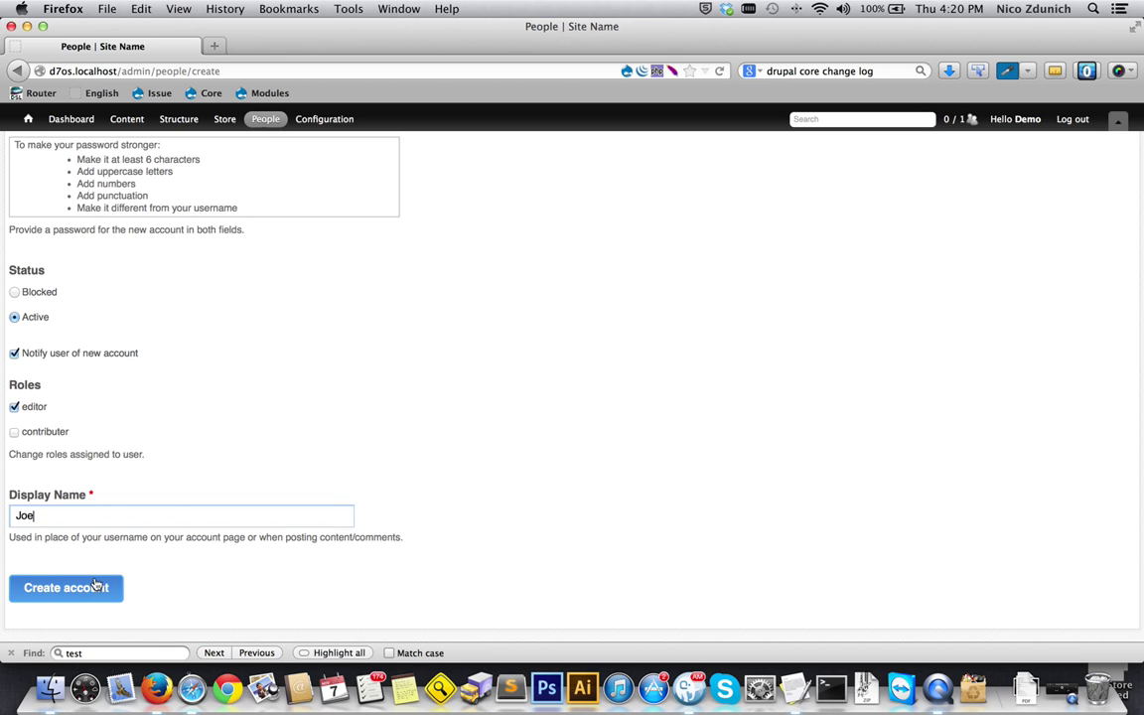
{"action": "scroll", "coordinate": [172, 491], "scroll_direction": "up", "scroll_amount": 5}
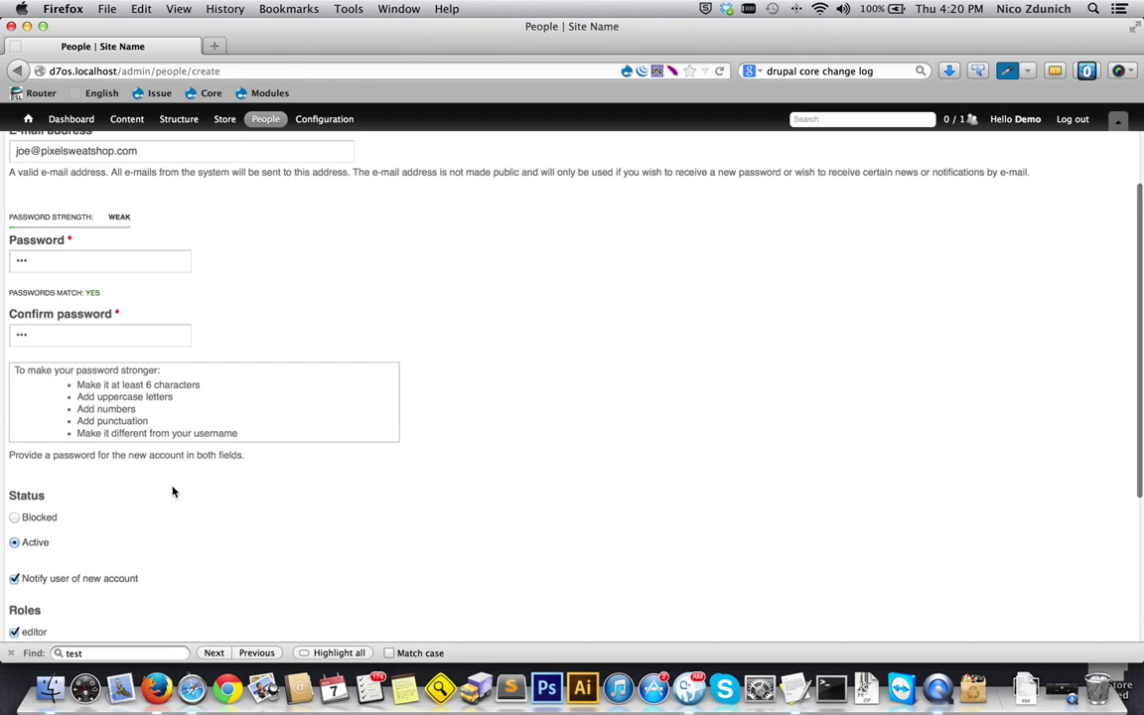
{"action": "scroll", "coordinate": [171, 492], "scroll_direction": "up", "scroll_amount": 3}
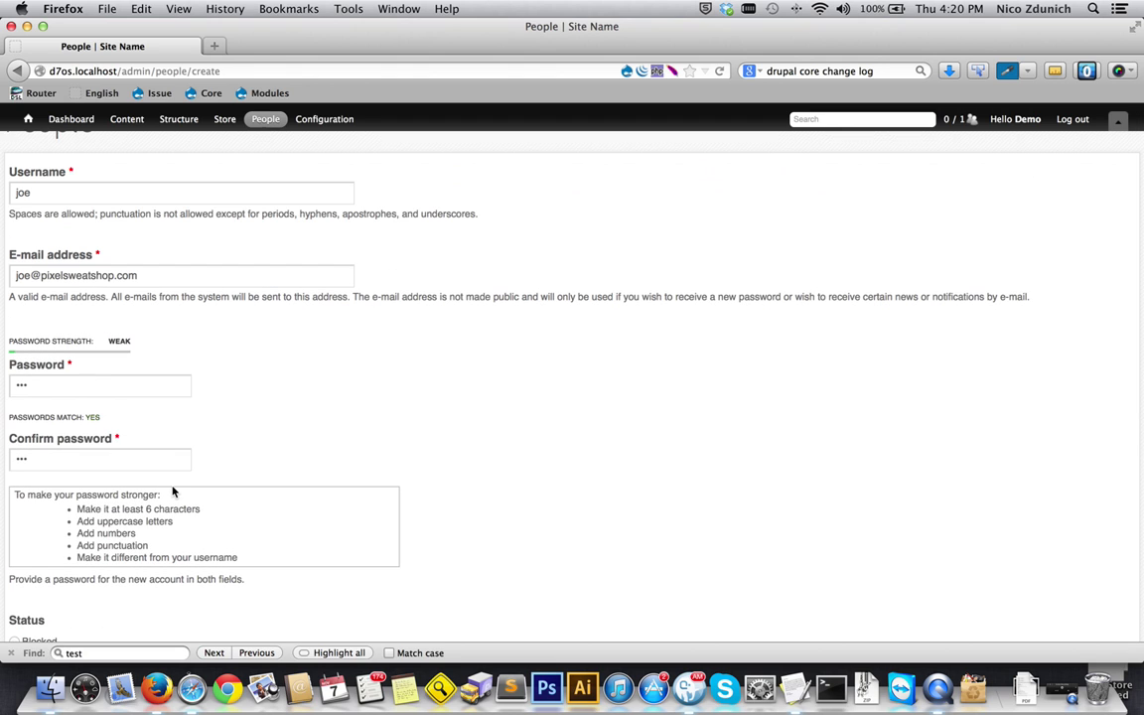
{"action": "left_click", "coordinate": [266, 120]}
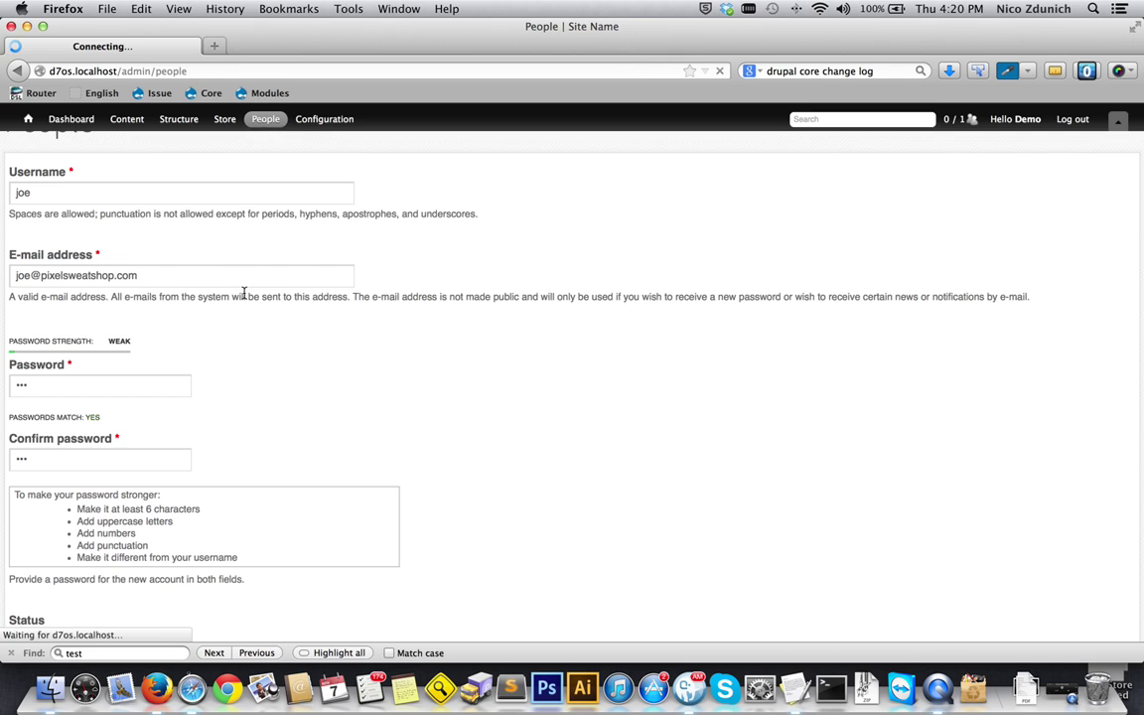